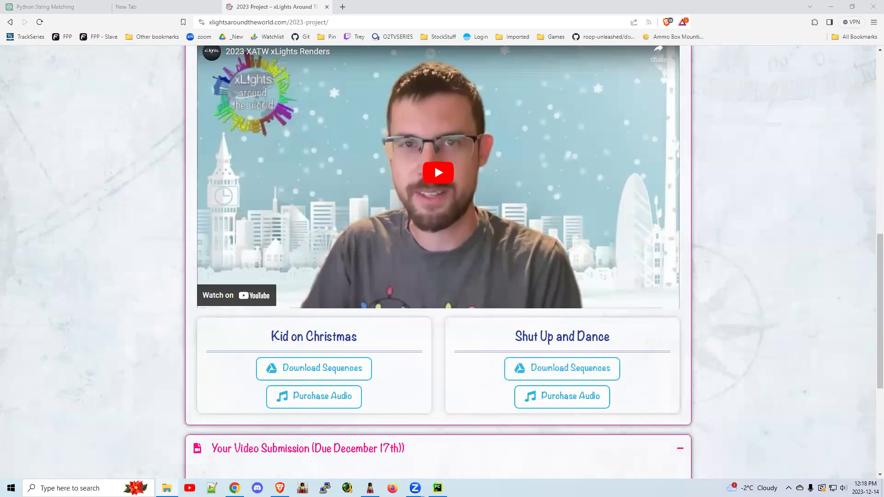
Extract the XATW Shut Up and Dance zip on the desktop into a folder with the same name.
{"action": "key", "text": "alt+Tab"}
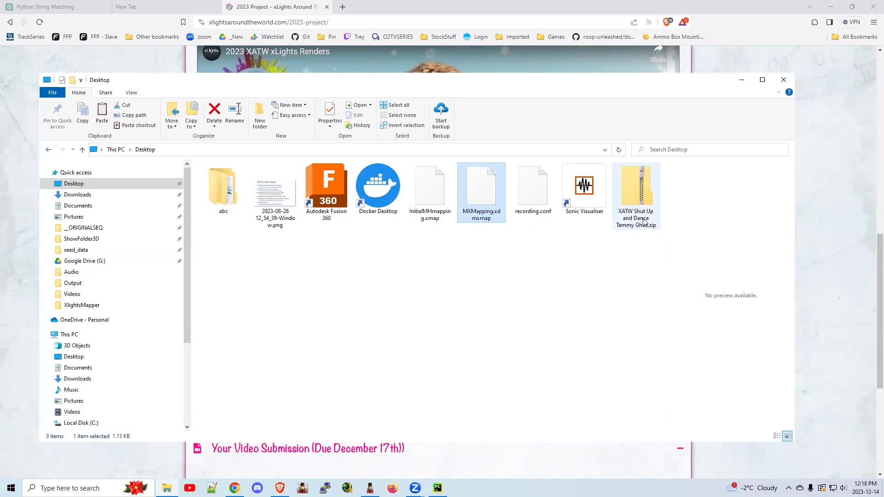
{"action": "left_click", "coordinate": [638, 196]}
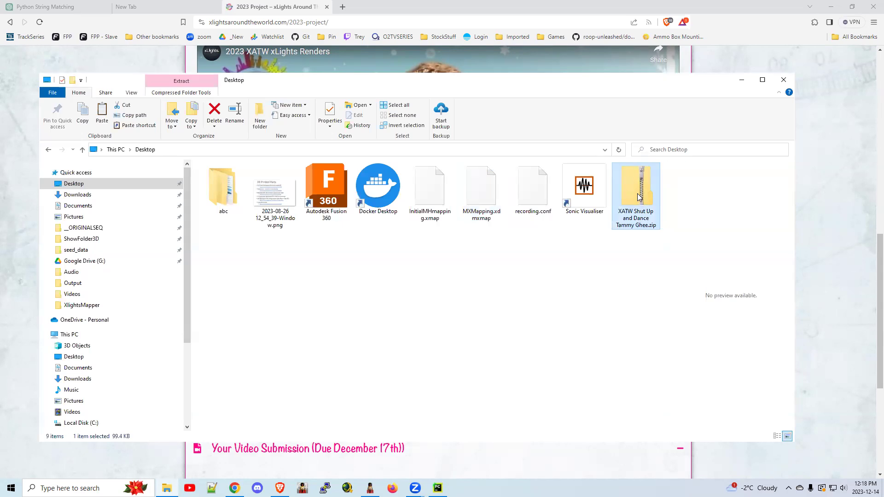
{"action": "right_click", "coordinate": [638, 195]}
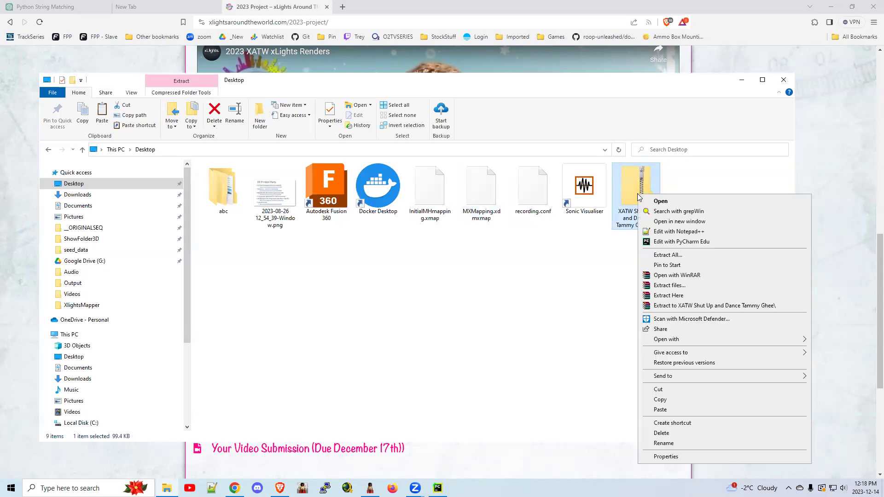
{"action": "left_click", "coordinate": [680, 307]}
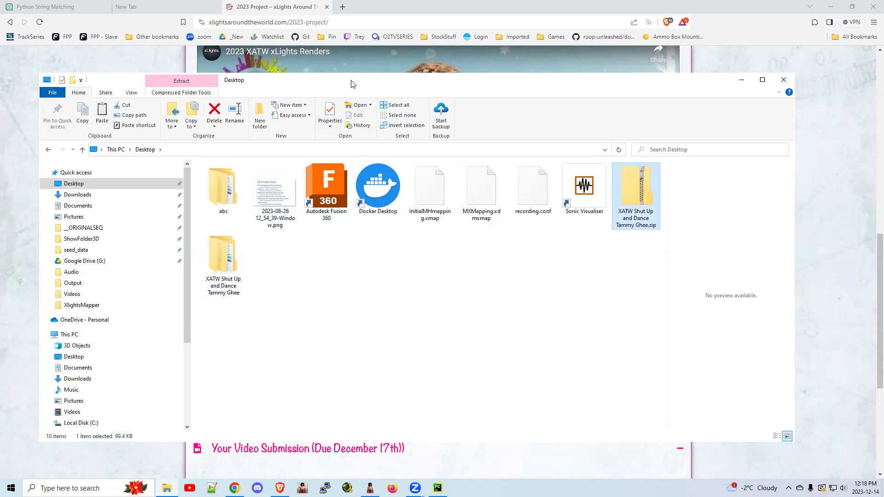
{"action": "key", "text": "super+Down"}
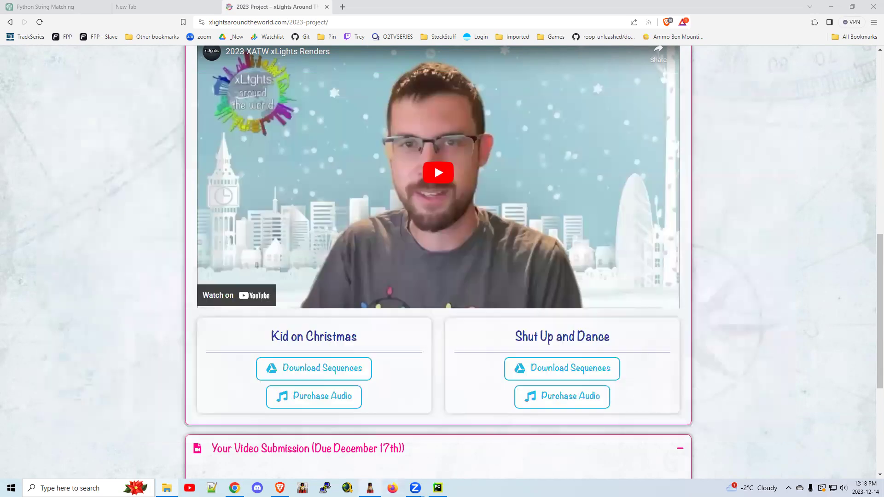
Switch to xLights and temporarily change the show directory to the inner extracted XATW Shut up and Dance folder, without saving the model changes.
{"action": "left_click", "coordinate": [370, 488]}
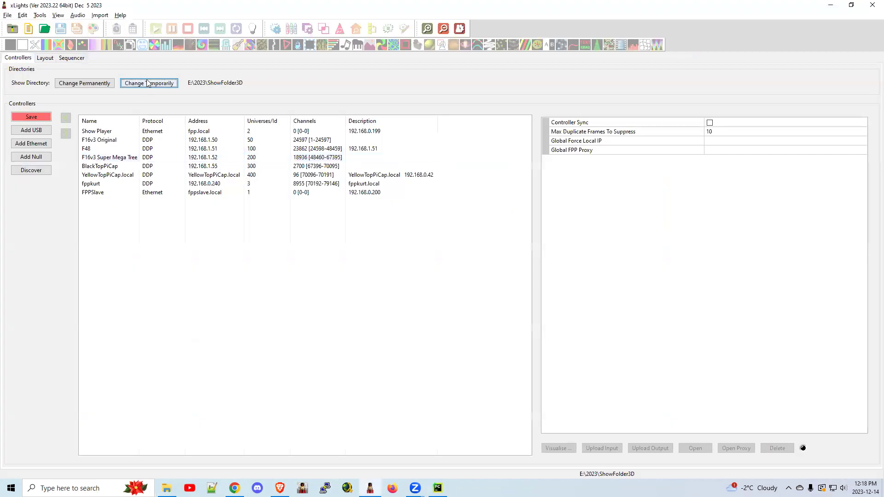
{"action": "left_click", "coordinate": [147, 86]}
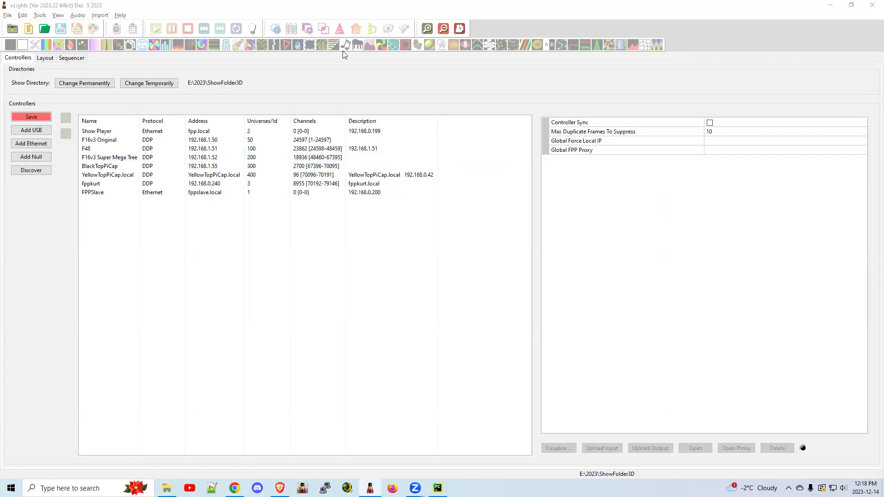
{"action": "double_click", "coordinate": [348, 109]}
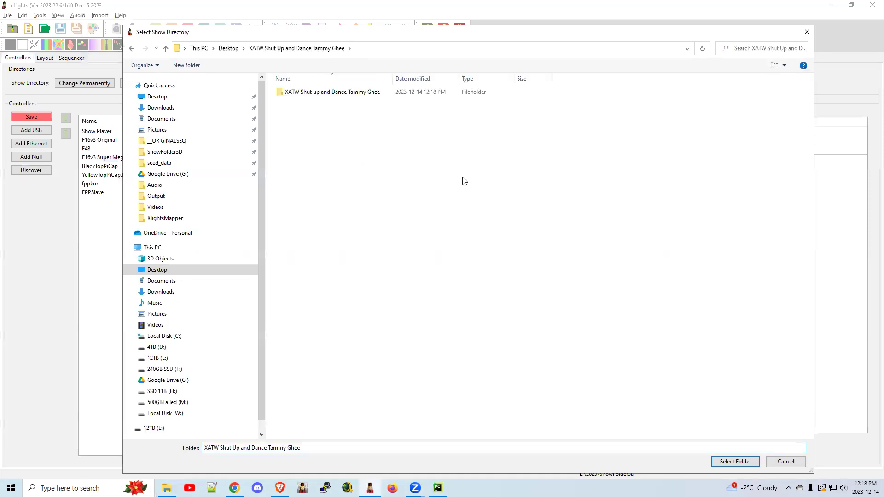
{"action": "double_click", "coordinate": [312, 94]}
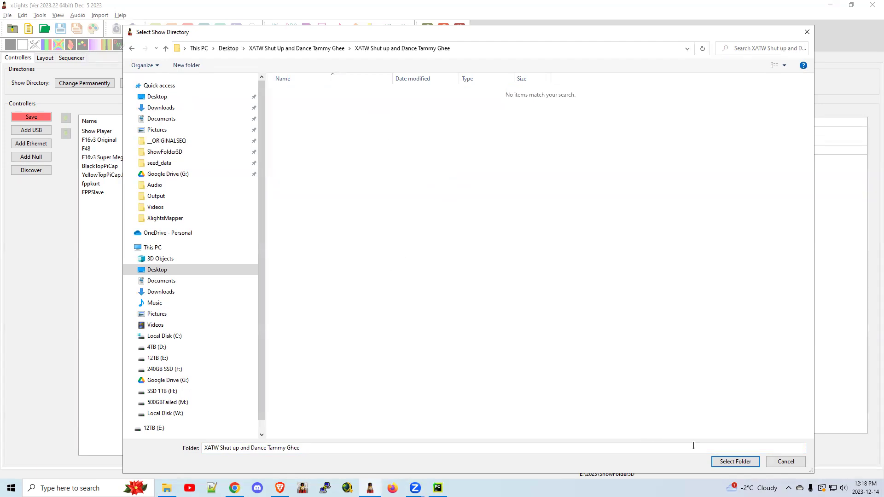
{"action": "left_click", "coordinate": [737, 462]}
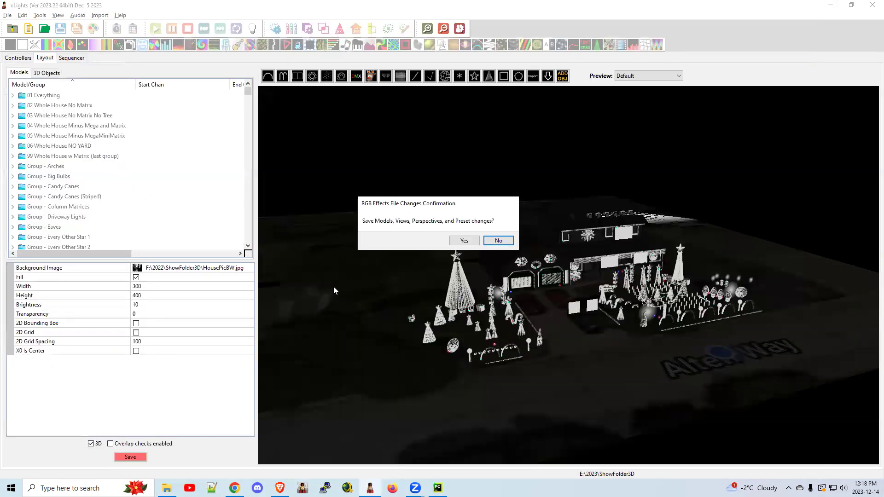
{"action": "left_click", "coordinate": [502, 239]}
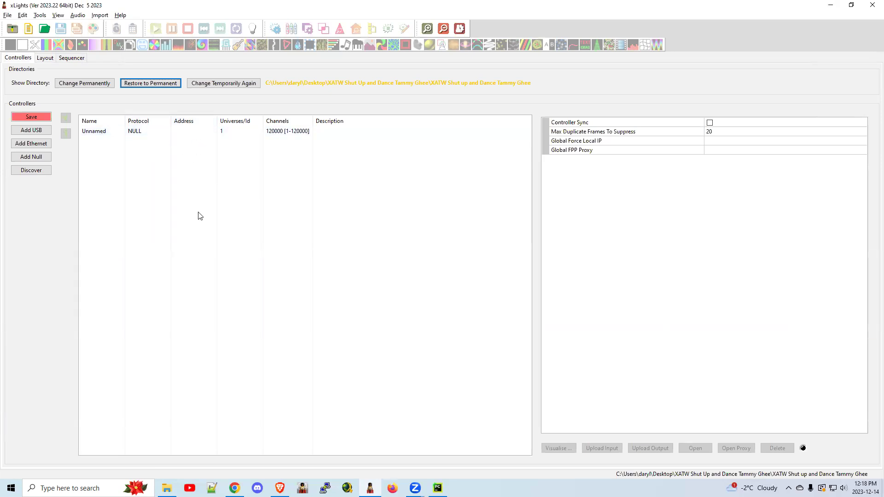
Show the downloaded show's layout in 2D by turning off the 3D view.
{"action": "left_click", "coordinate": [45, 58]}
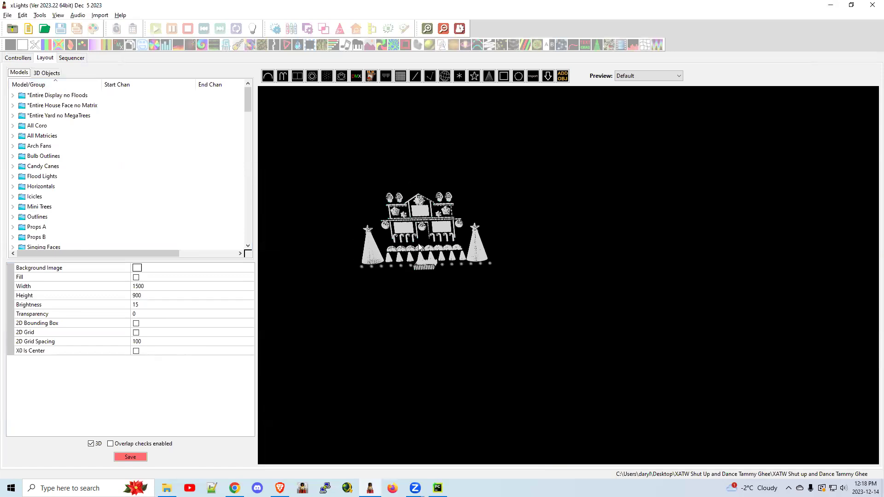
{"action": "left_click", "coordinate": [91, 445]}
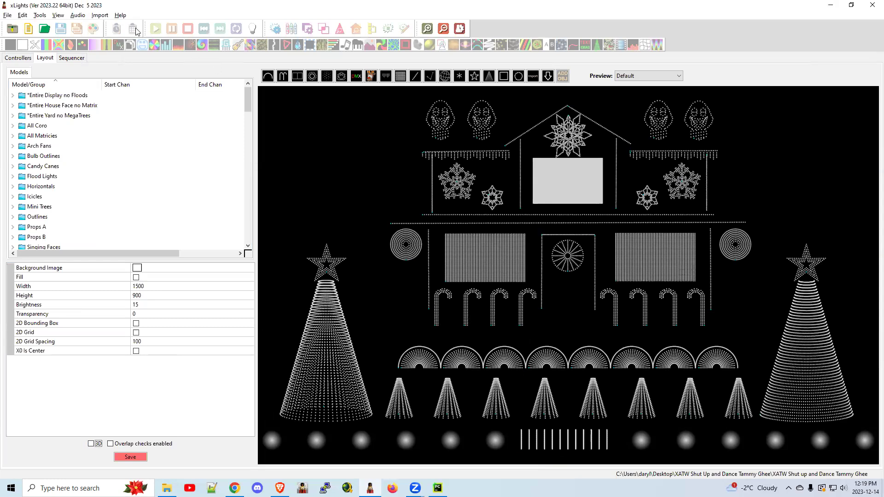
Open the XATW Shut Up and Dance .xsq sequence and set its sequence type to Animation.
{"action": "left_click", "coordinate": [44, 30]}
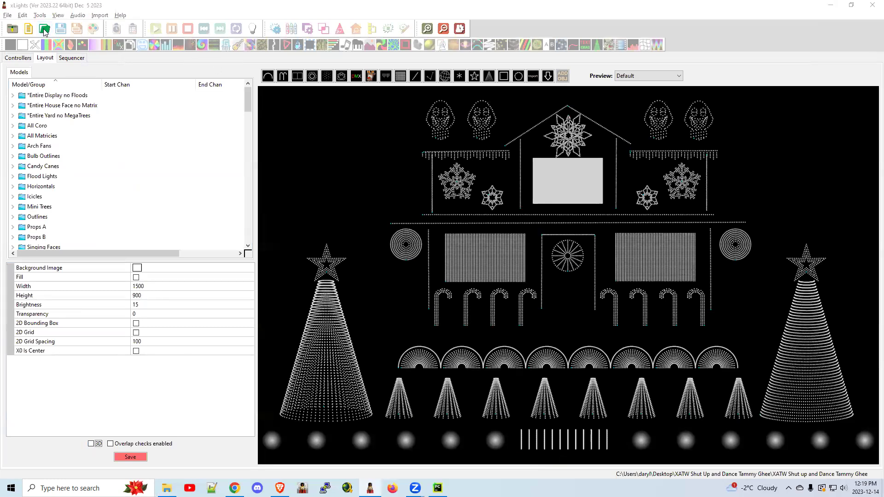
{"action": "left_click", "coordinate": [315, 94]}
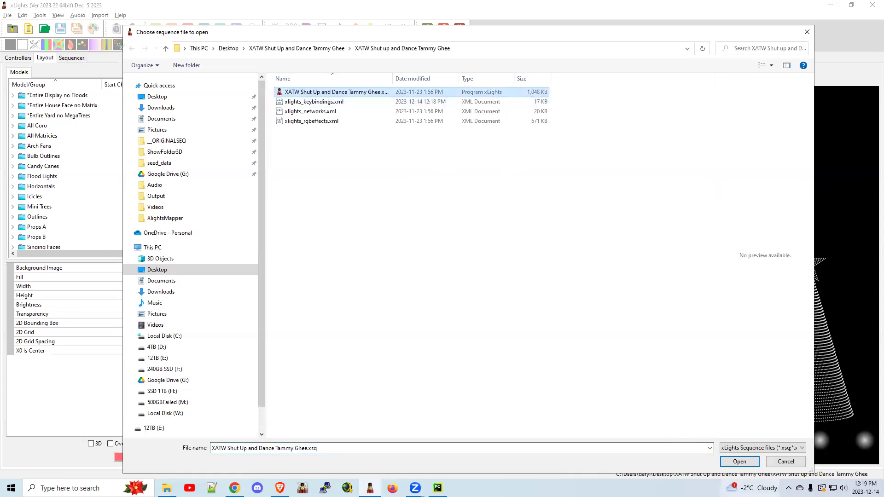
{"action": "left_click", "coordinate": [739, 461]}
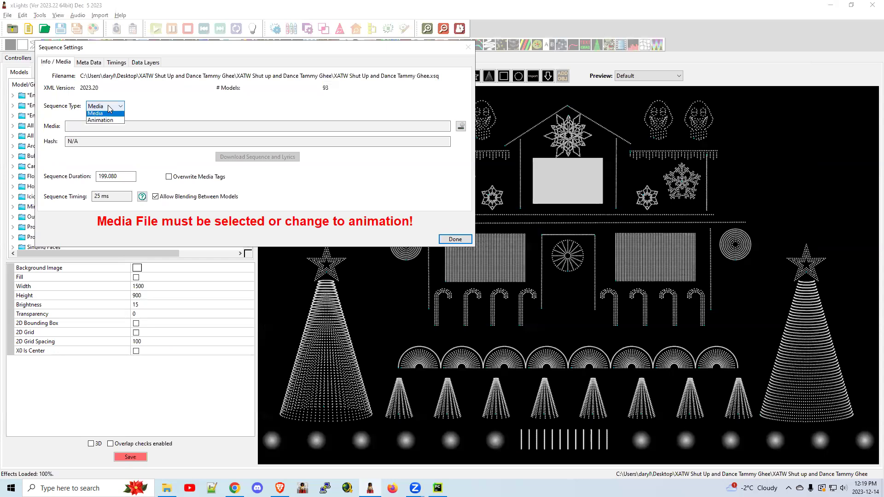
{"action": "left_click", "coordinate": [105, 121]}
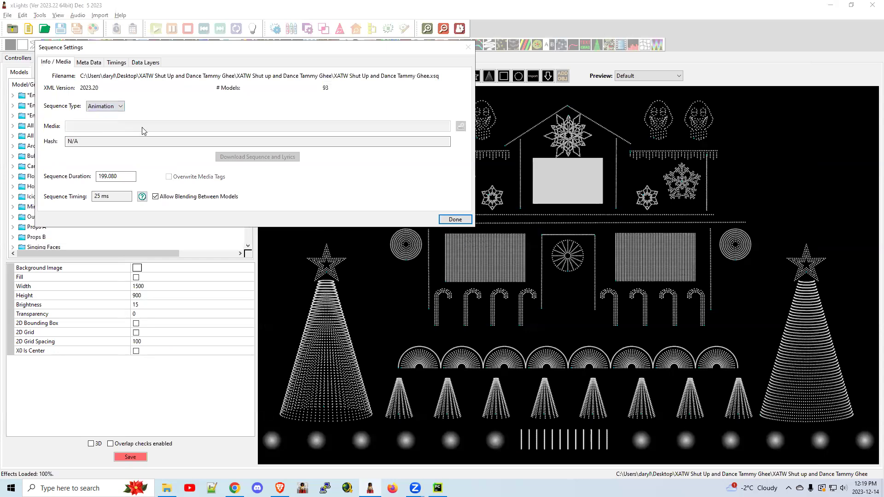
{"action": "left_click", "coordinate": [455, 219]}
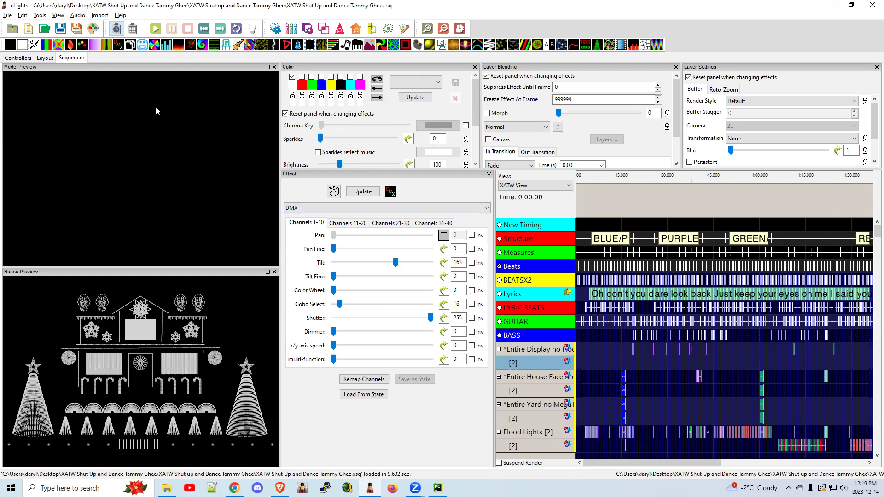
Reset the sequencer windows to their defaults and narrow the effect settings area to give the timeline more width.
{"action": "left_click", "coordinate": [60, 16]}
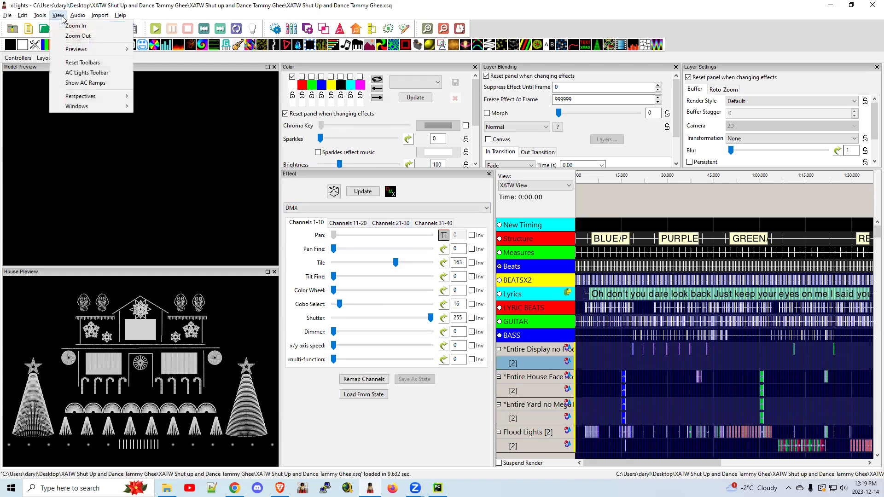
{"action": "mouse_move", "coordinate": [75, 107]}
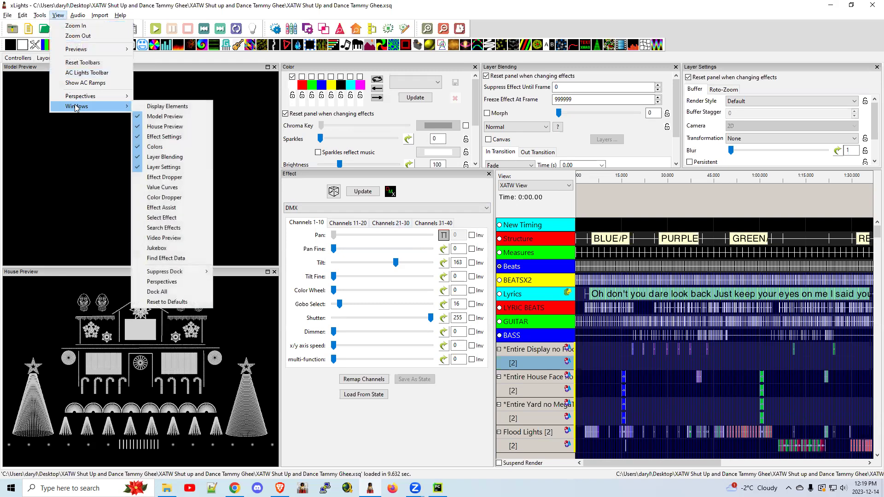
{"action": "left_click", "coordinate": [165, 302]}
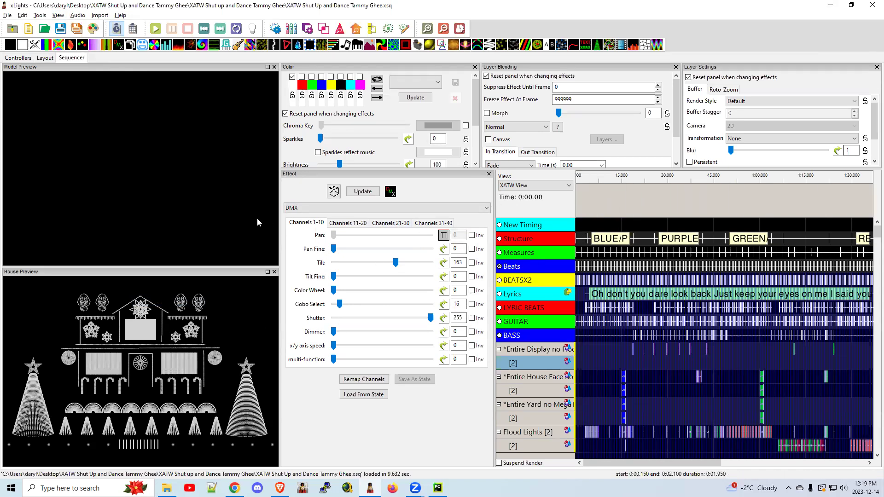
{"action": "left_click", "coordinate": [73, 61]}
{"action": "left_click_drag", "start_coordinate": [492, 238], "coordinate": [358, 243]}
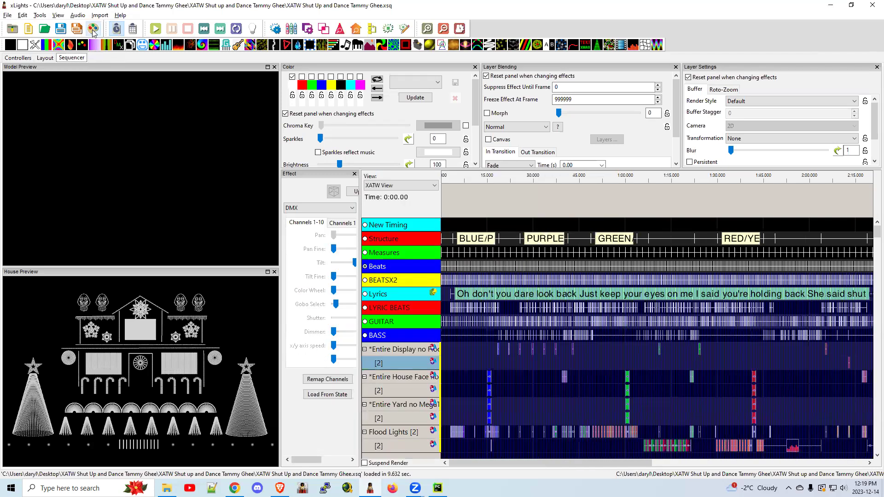
Render all effects of the opened Shut Up and Dance sequence.
{"action": "left_click", "coordinate": [93, 29]}
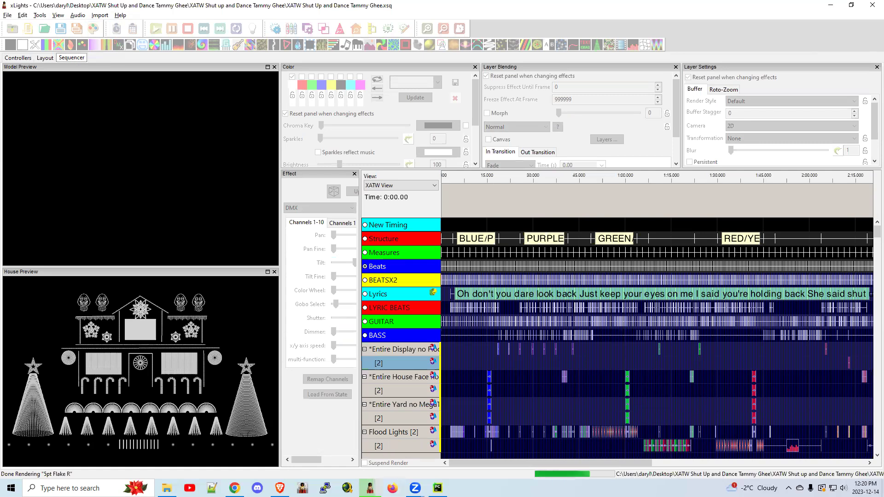
{"action": "mouse_move", "coordinate": [370, 487]}
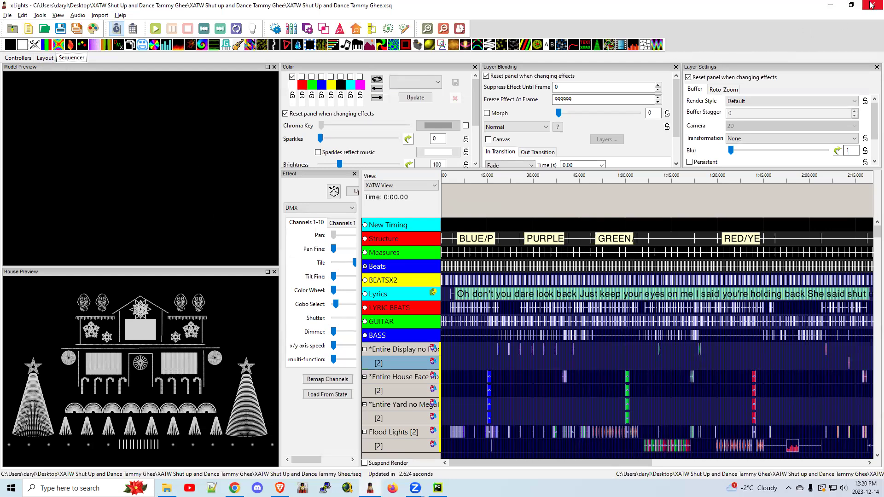
Restore the permanent show directory, saving the model, view, perspective and preset changes.
{"action": "left_click", "coordinate": [20, 58]}
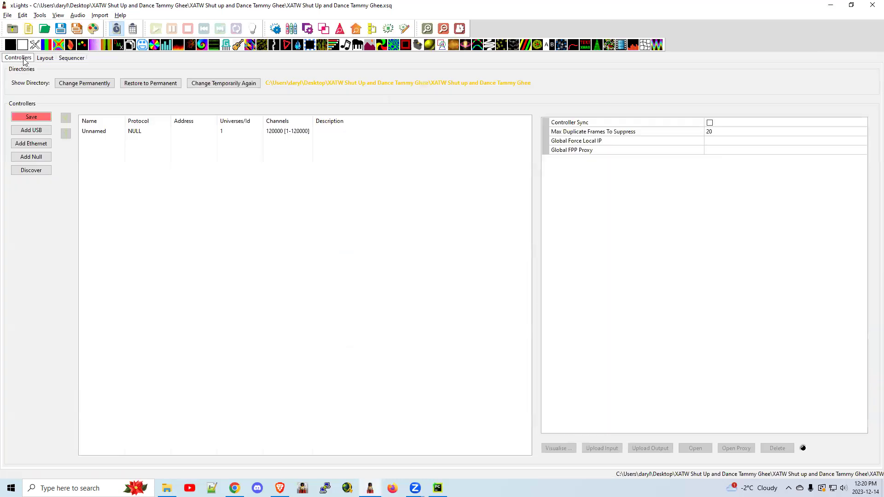
{"action": "left_click", "coordinate": [134, 86]}
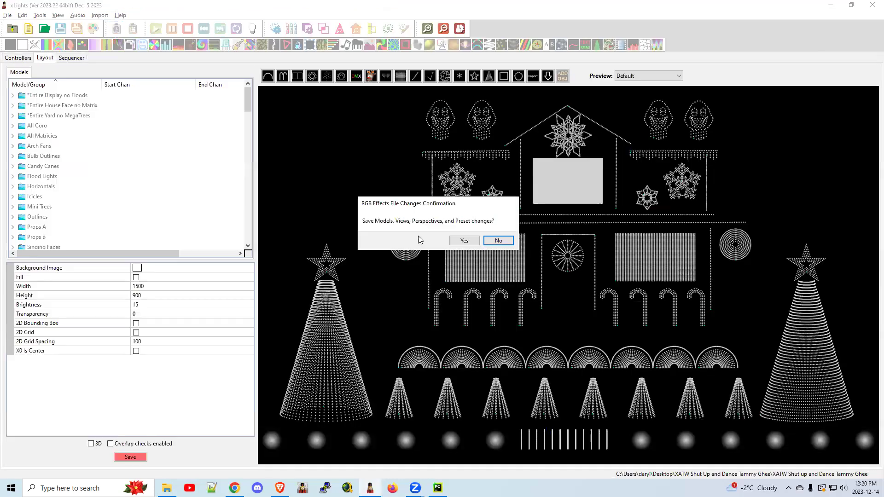
{"action": "left_click", "coordinate": [474, 243]}
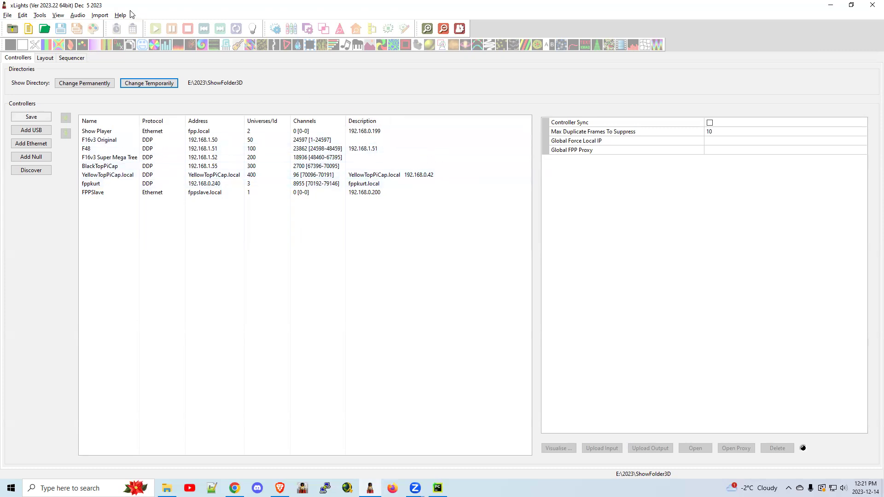
Create a new empty sequence in the permanent show folder, finishing the wizard at the frame rate choice.
{"action": "left_click", "coordinate": [29, 29]}
{"action": "left_click", "coordinate": [164, 147]}
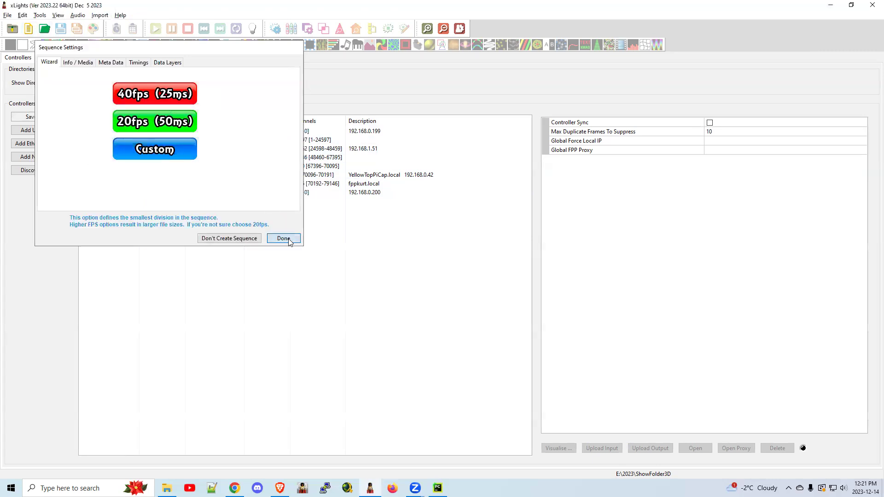
{"action": "left_click", "coordinate": [289, 239]}
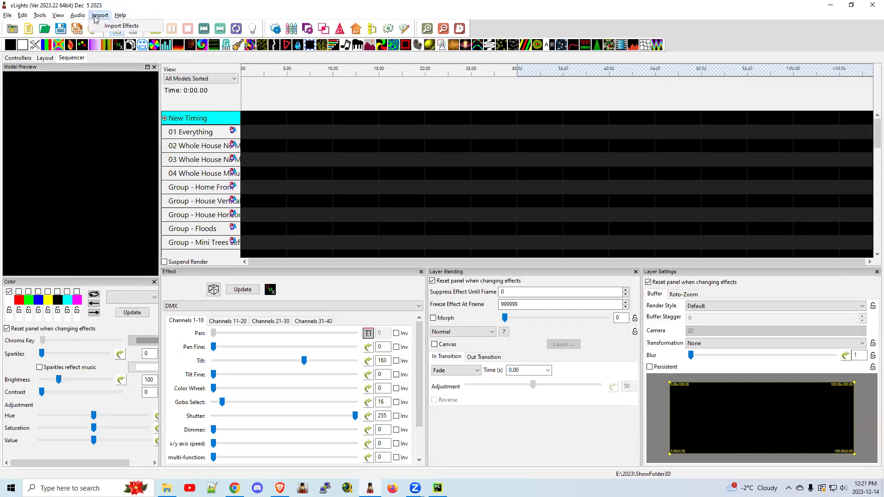
Import effects into the new sequence from the XATW Shut Up and Dance zip on the desktop.
{"action": "left_click", "coordinate": [116, 28]}
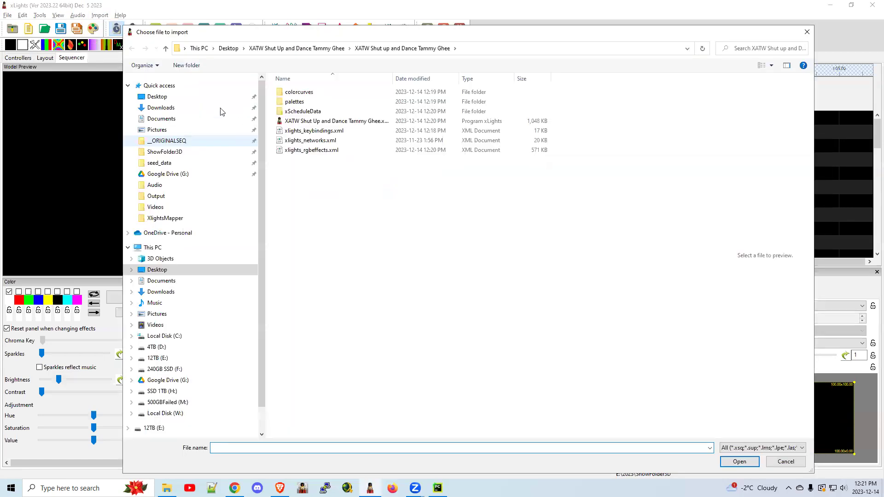
{"action": "left_click", "coordinate": [157, 96]}
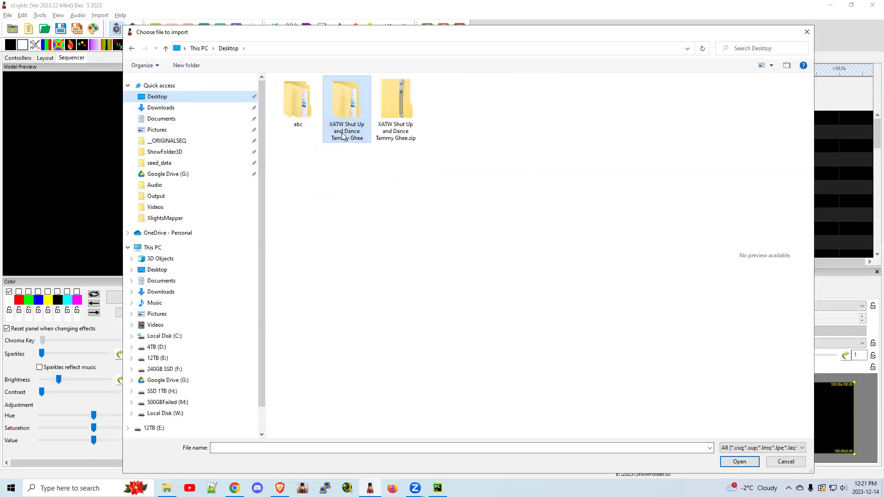
{"action": "left_click", "coordinate": [407, 108]}
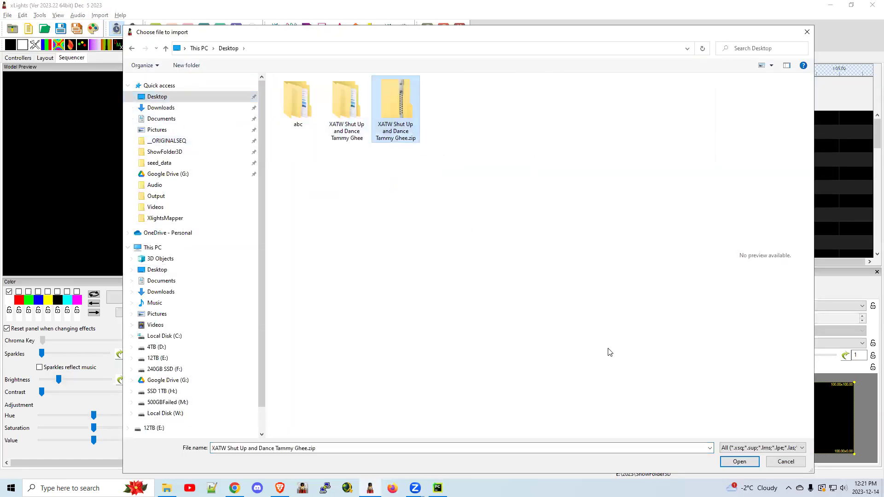
{"action": "left_click", "coordinate": [740, 461]}
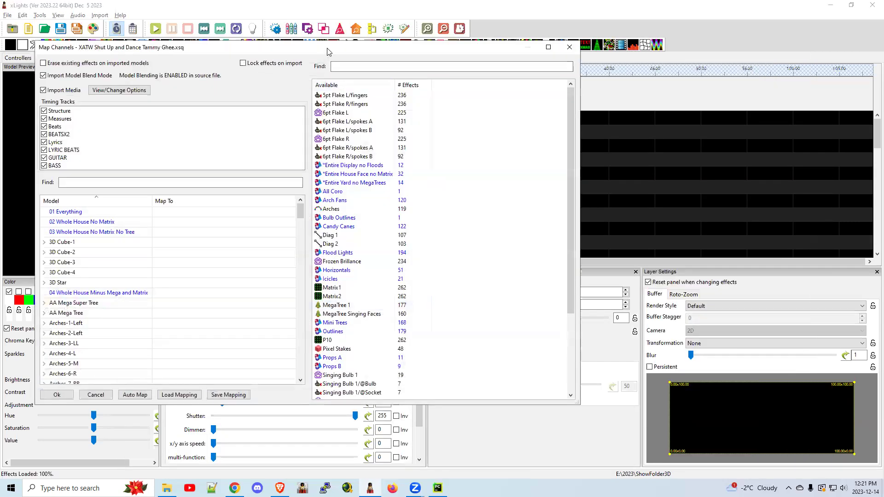
Move the channel mapping window clear of the screen edge and check the destination folders for imported media.
{"action": "left_click_drag", "start_coordinate": [328, 51], "coordinate": [388, 93]}
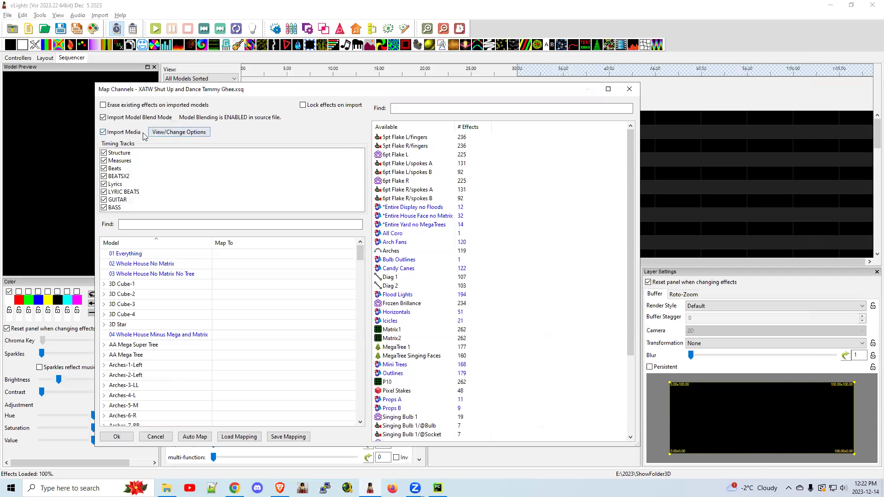
{"action": "left_click", "coordinate": [158, 134]}
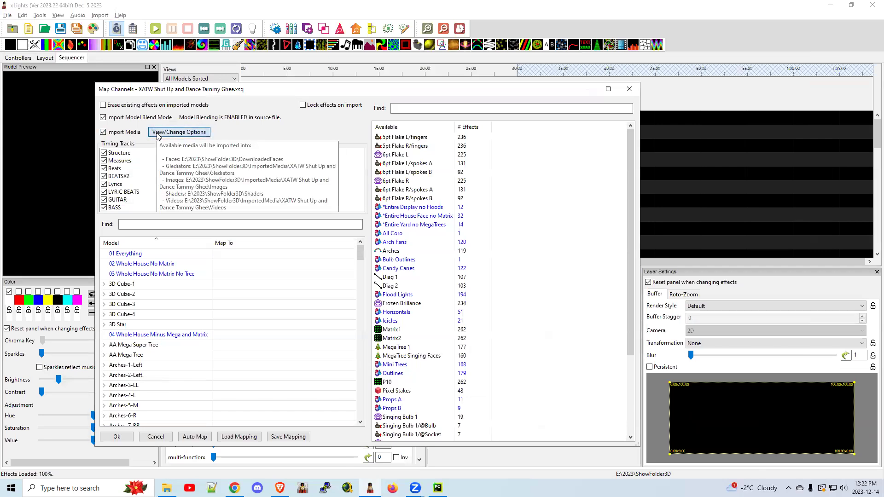
Enlarge the media import options and review the Glediators, Images and Videos destination folders, accepting the default paths.
{"action": "left_click_drag", "start_coordinate": [388, 377], "coordinate": [554, 427]}
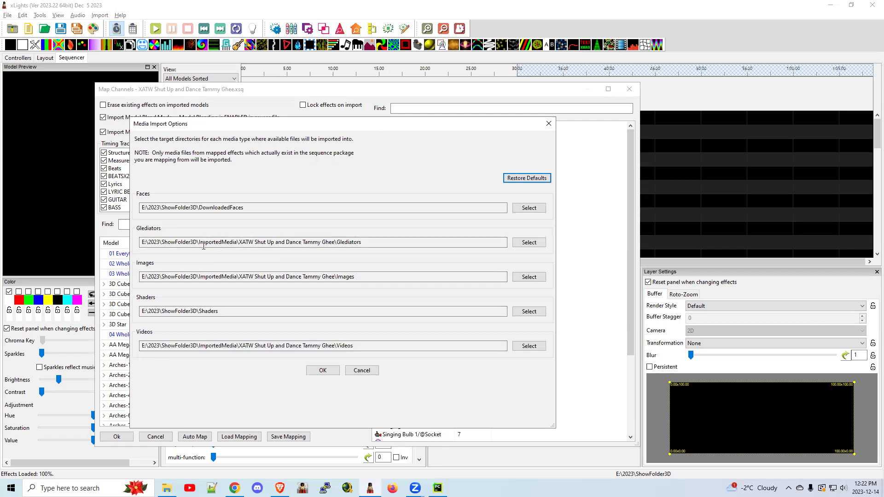
{"action": "left_click_drag", "start_coordinate": [197, 242], "coordinate": [334, 243]}
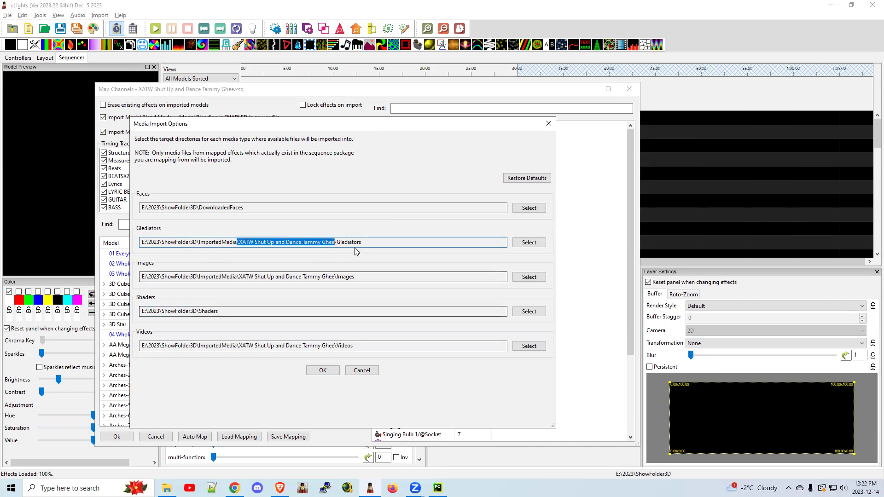
{"action": "left_click_drag", "start_coordinate": [337, 277], "coordinate": [367, 276]}
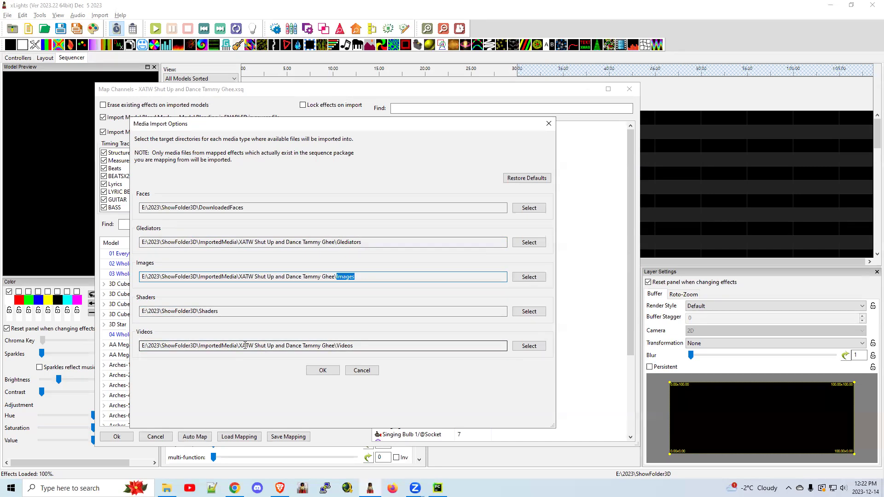
{"action": "left_click_drag", "start_coordinate": [240, 346], "coordinate": [378, 346]}
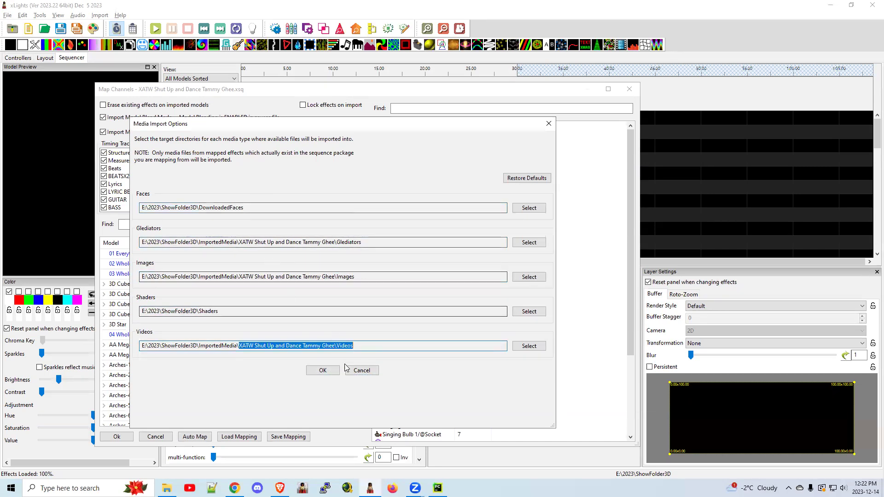
{"action": "left_click", "coordinate": [323, 372]}
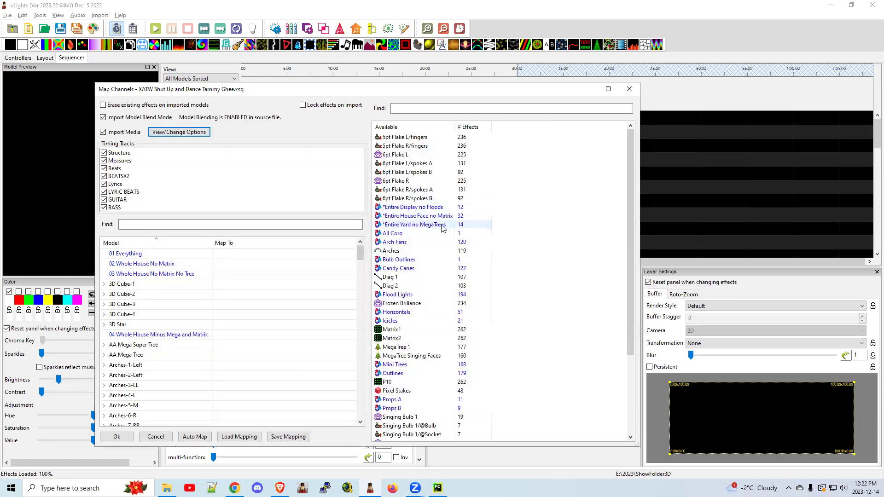
Run automatic mapping of the available source models onto the layout's models.
{"action": "left_click", "coordinate": [406, 271]}
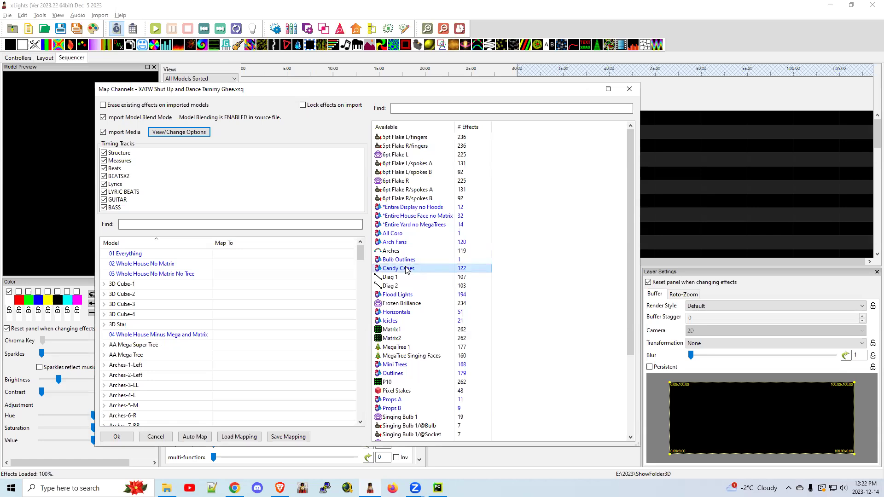
{"action": "left_click", "coordinate": [199, 440]}
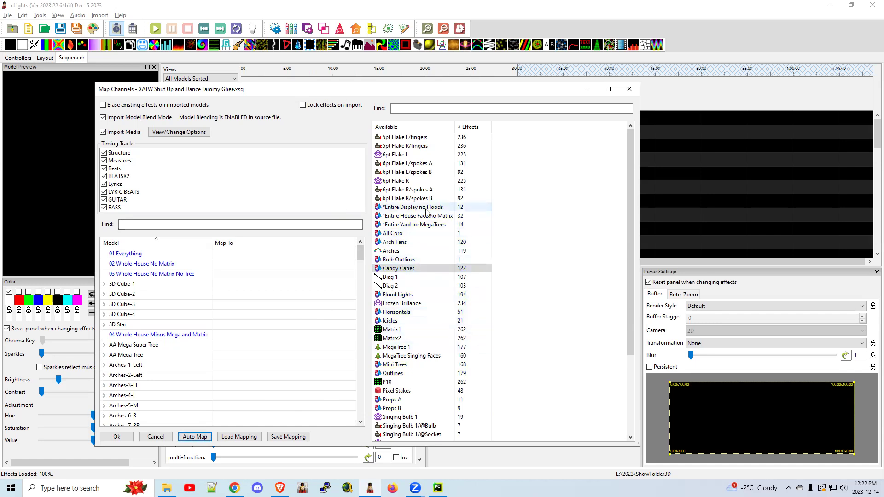
Map the source Candy Canes effects to Group - Candy Canes (Striped) and run automatic mapping again.
{"action": "left_click", "coordinate": [400, 270]}
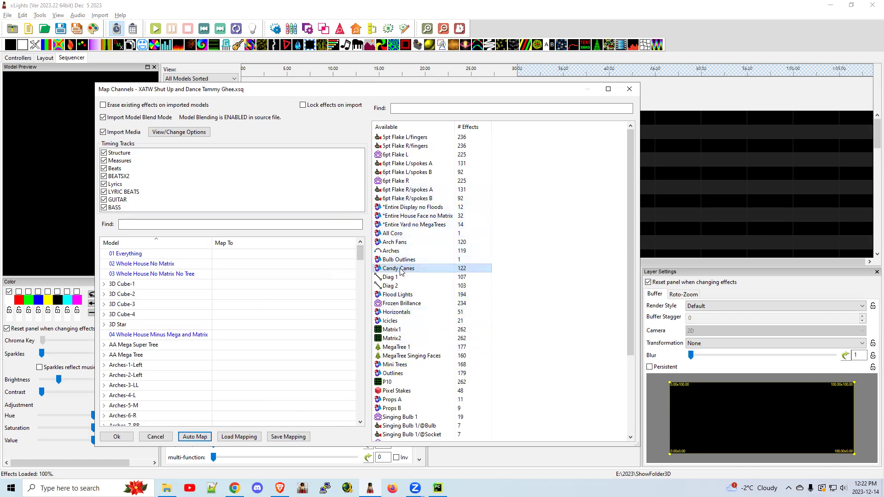
{"action": "scroll", "coordinate": [278, 353], "scroll_direction": "down", "scroll_amount": 15}
{"action": "scroll", "coordinate": [277, 352], "scroll_direction": "down", "scroll_amount": 4}
{"action": "scroll", "coordinate": [276, 352], "scroll_direction": "down", "scroll_amount": 3}
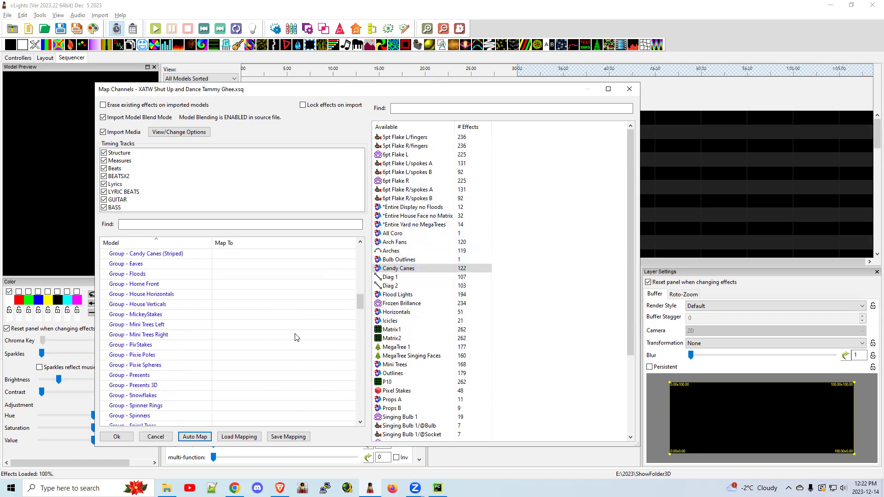
{"action": "left_click", "coordinate": [398, 270]}
{"action": "scroll", "coordinate": [244, 298], "scroll_direction": "up", "scroll_amount": 1}
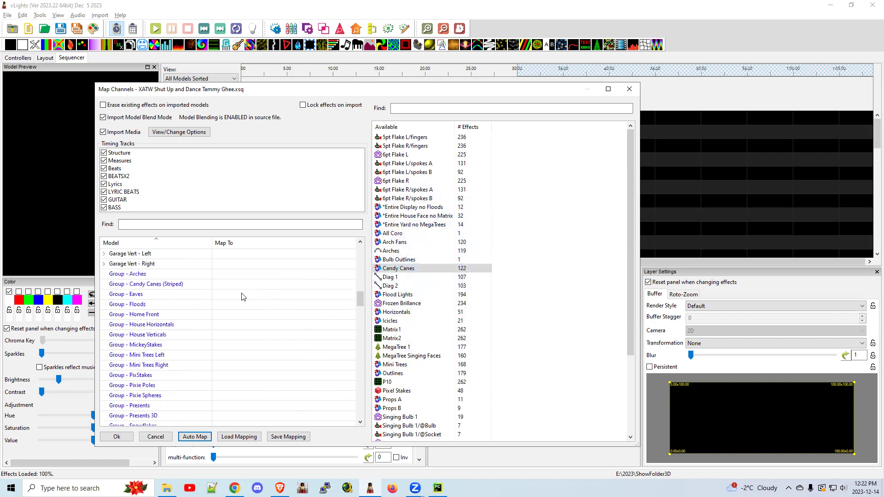
{"action": "left_click_drag", "start_coordinate": [390, 270], "coordinate": [234, 285]}
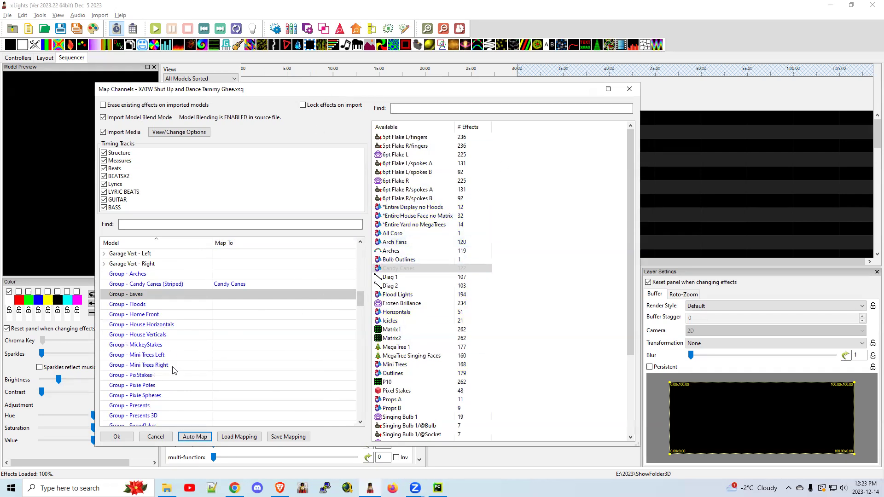
{"action": "left_click", "coordinate": [195, 436]}
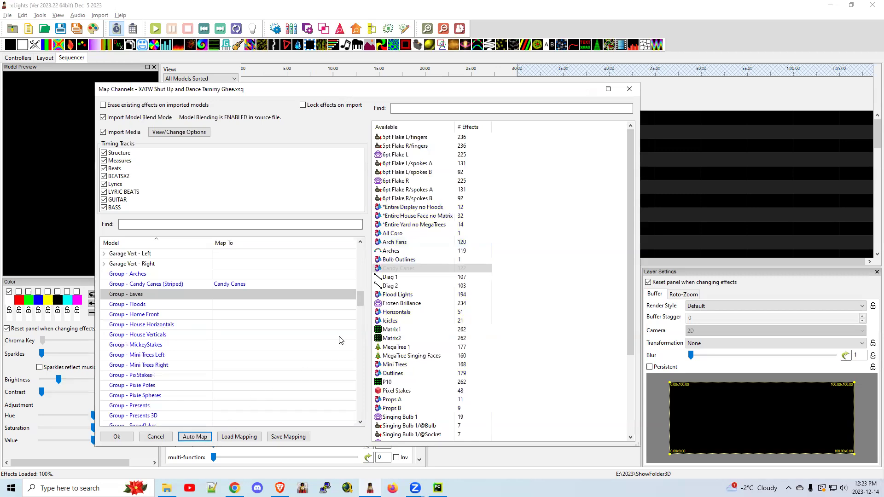